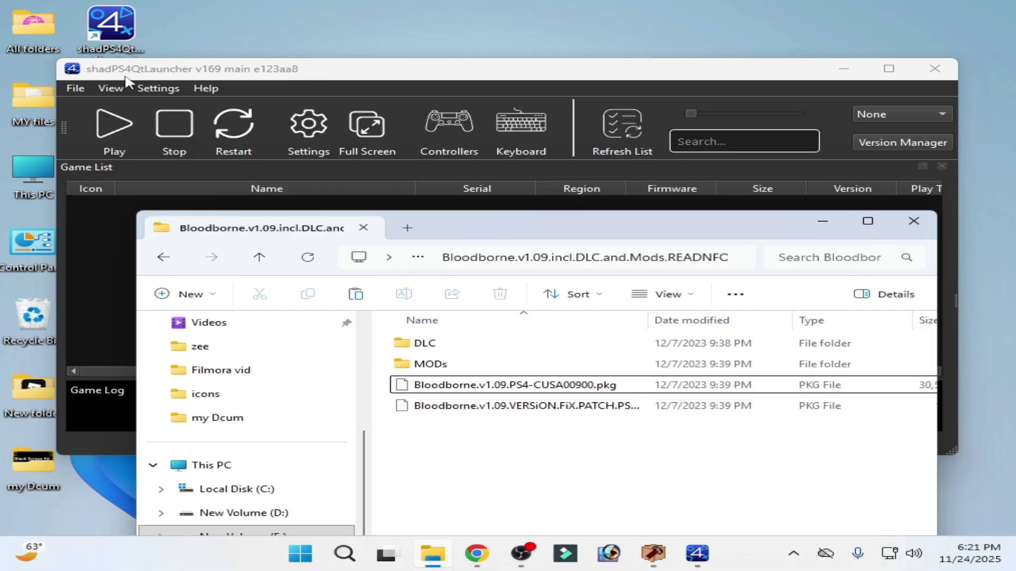
Check shadPS4QtLauncher's File menu for a package-install entry, then close the launcher.
{"action": "left_click", "coordinate": [505, 386]}
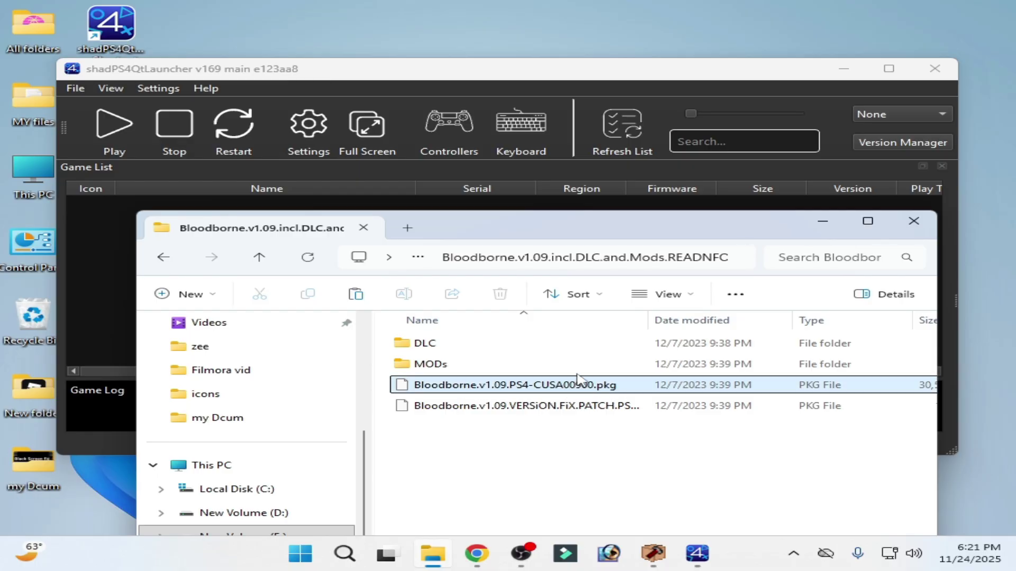
{"action": "left_click", "coordinate": [152, 77]}
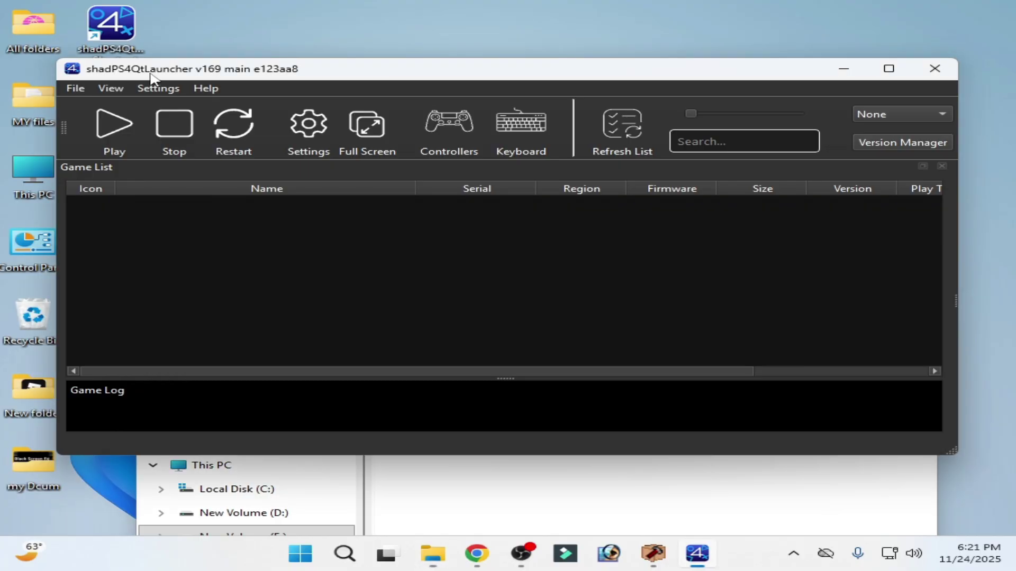
{"action": "left_click", "coordinate": [77, 88]}
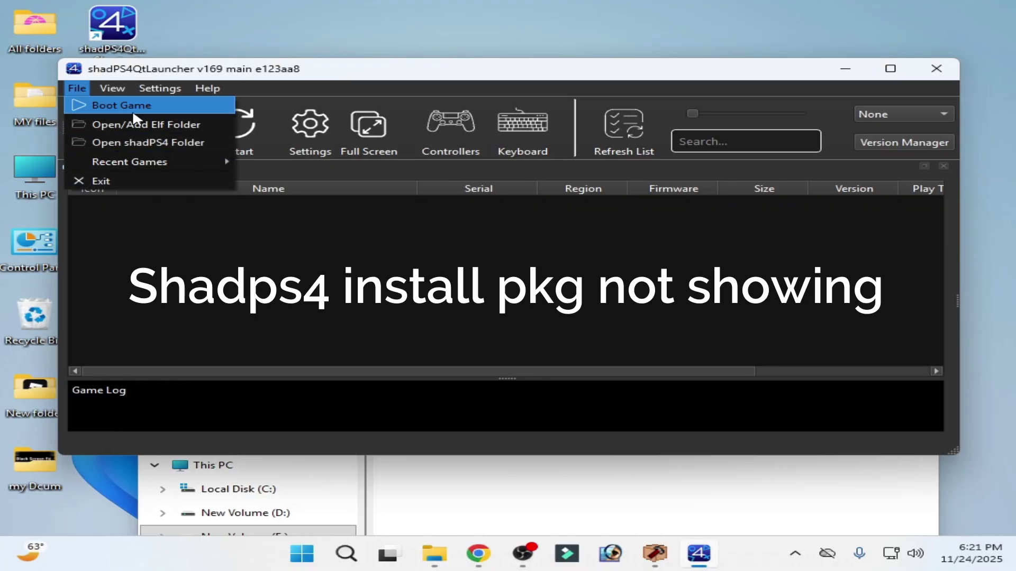
{"action": "left_click", "coordinate": [268, 80]}
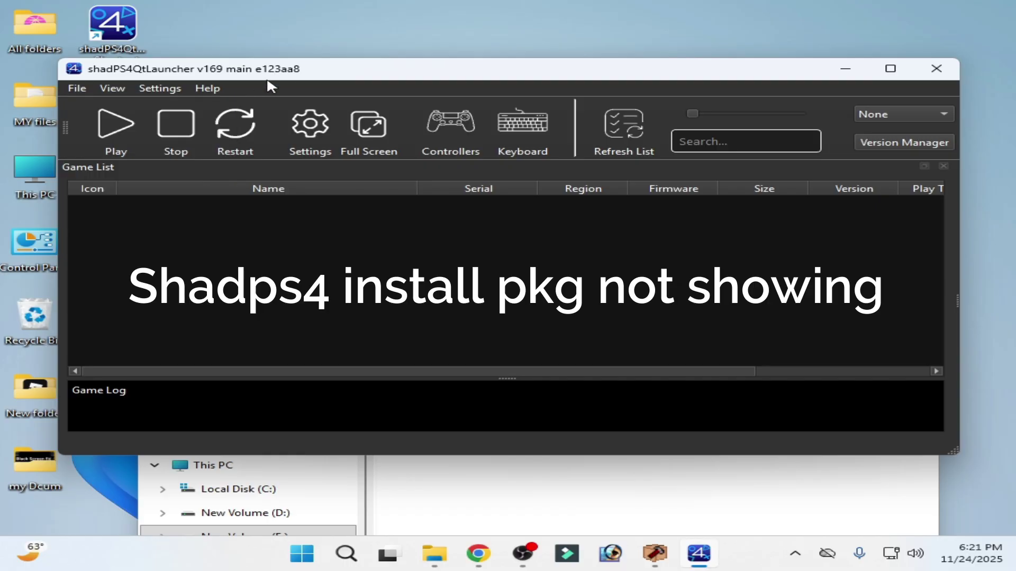
{"action": "left_click", "coordinate": [937, 68]}
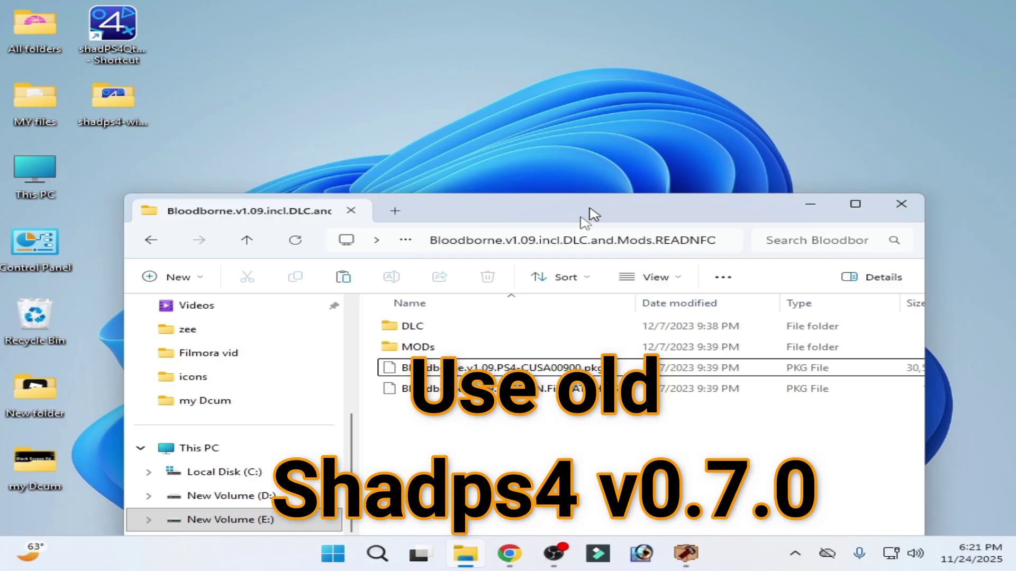
Open the shadps4-win64-qt-0.7.0 desktop folder and launch shadPS4.exe.
{"action": "left_click_drag", "start_coordinate": [563, 224], "coordinate": [477, 245]}
{"action": "mouse_move", "coordinate": [113, 101]}
{"action": "left_mouse_down"}
{"action": "mouse_move", "coordinate": [176, 150]}
{"action": "mouse_move", "coordinate": [528, 136]}
{"action": "left_mouse_up"}
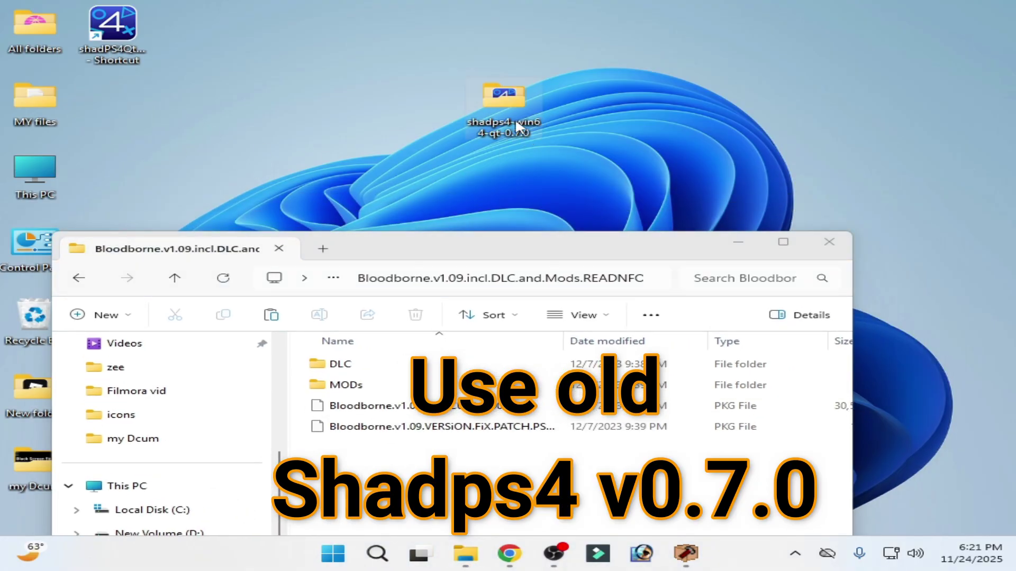
{"action": "double_click", "coordinate": [503, 103]}
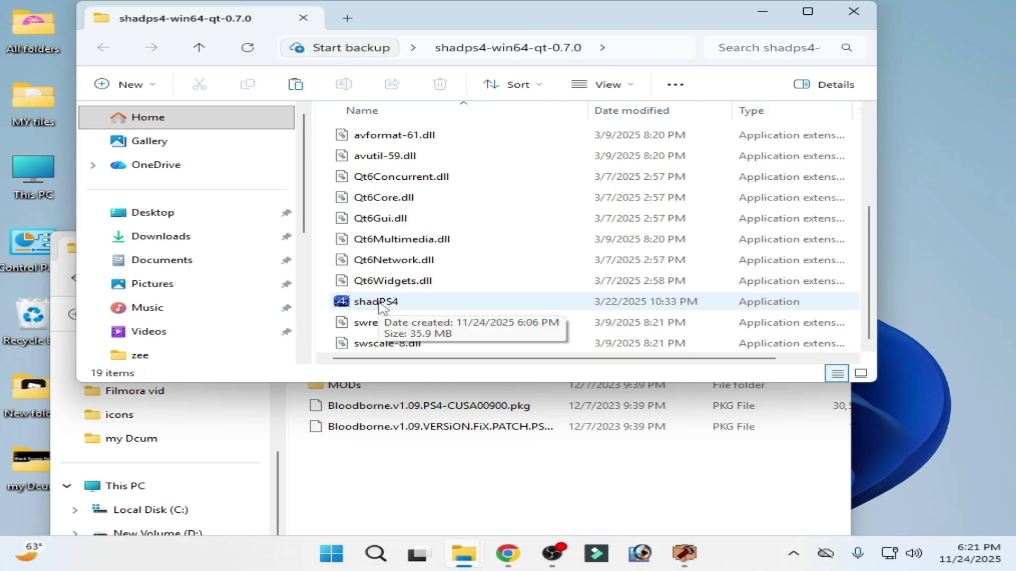
{"action": "left_click", "coordinate": [381, 307]}
{"action": "double_click", "coordinate": [381, 307]}
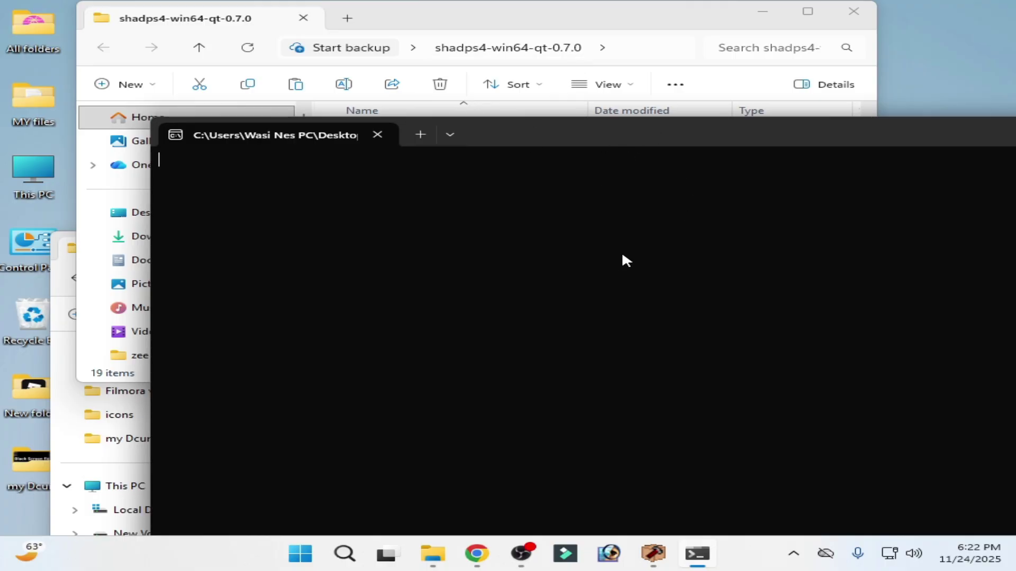
Close the blank console window and relaunch shadPS4 via its right-click Open.
{"action": "left_click_drag", "start_coordinate": [800, 133], "coordinate": [640, 148]}
{"action": "left_click", "coordinate": [880, 147]}
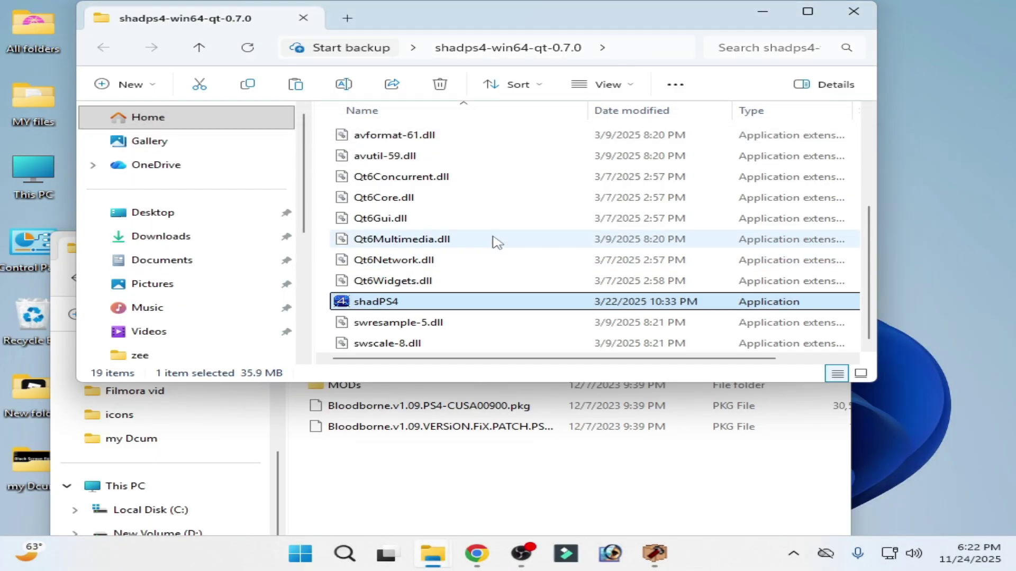
{"action": "right_click", "coordinate": [390, 308]}
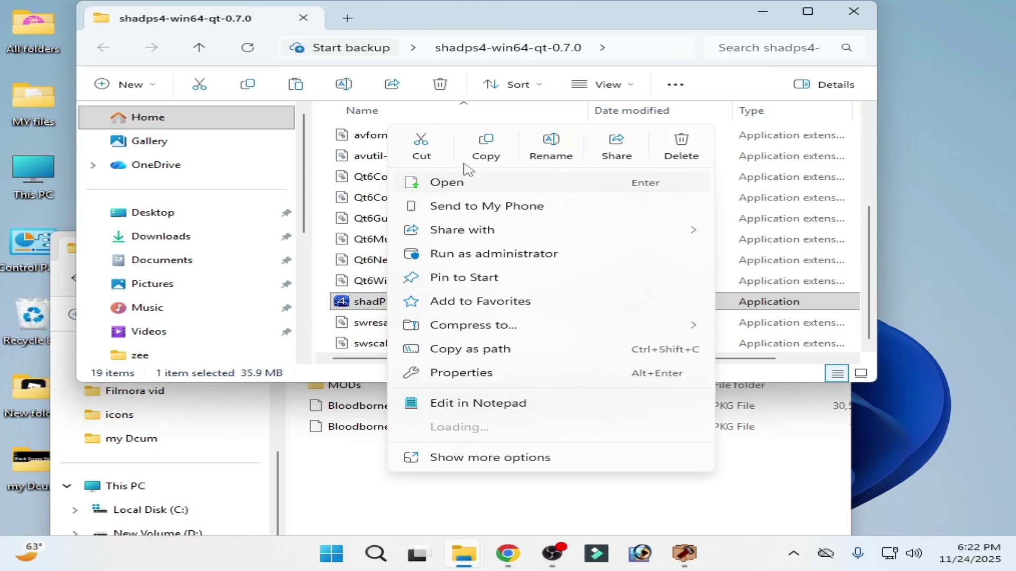
{"action": "left_click", "coordinate": [449, 183]}
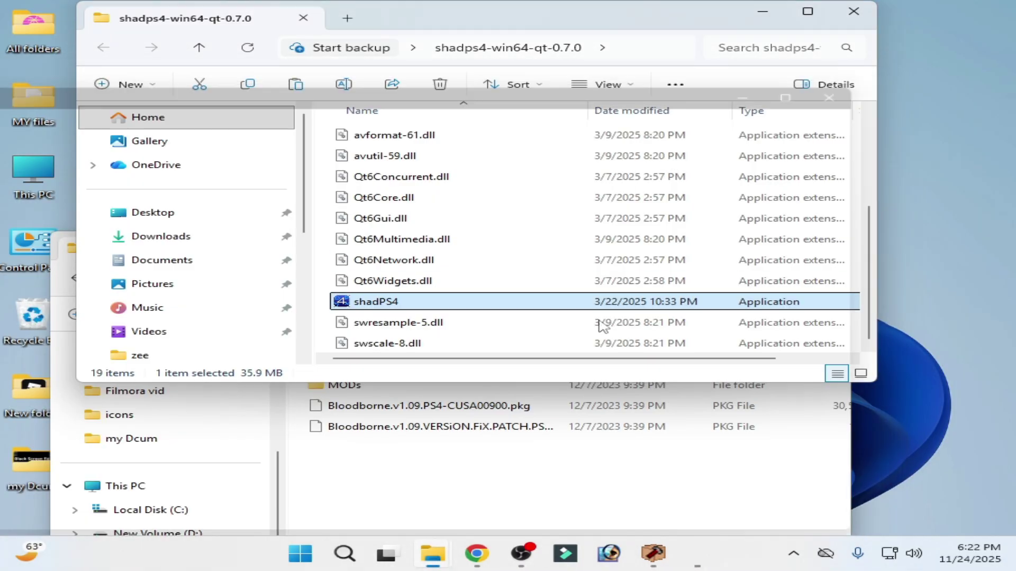
Relaunch shadPS4QtLauncher from the desktop and open its shadPS4 data folder.
{"action": "left_click", "coordinate": [430, 452]}
{"action": "left_click", "coordinate": [583, 20]}
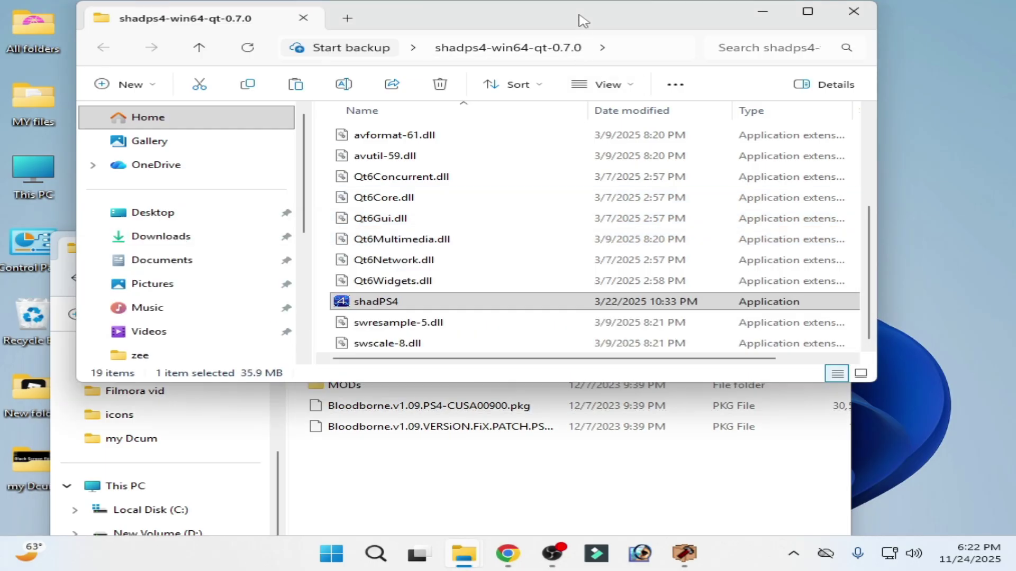
{"action": "left_click_drag", "start_coordinate": [583, 19], "coordinate": [599, 259]}
{"action": "left_click_drag", "start_coordinate": [294, 104], "coordinate": [343, 119]}
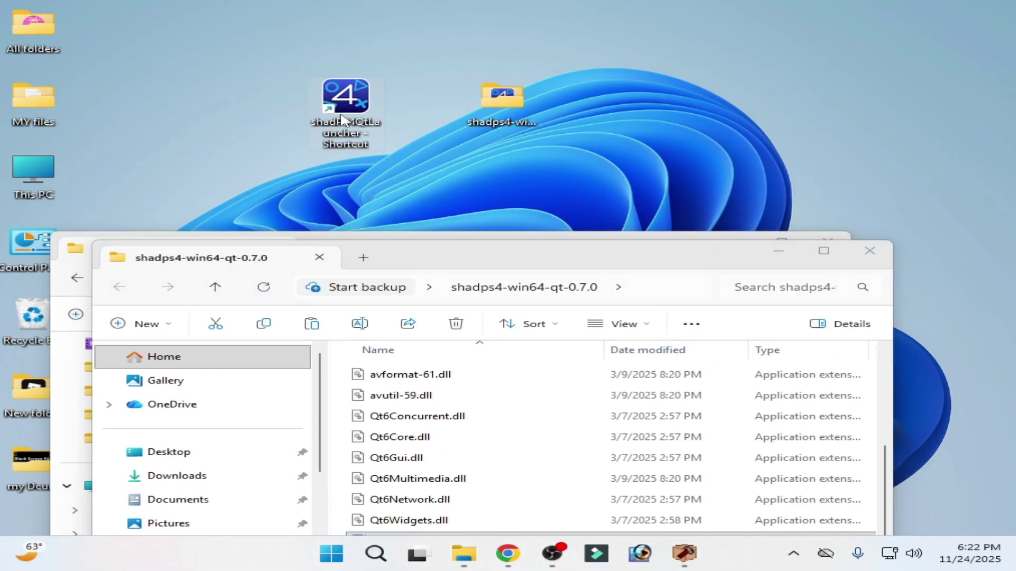
{"action": "double_click", "coordinate": [344, 111]}
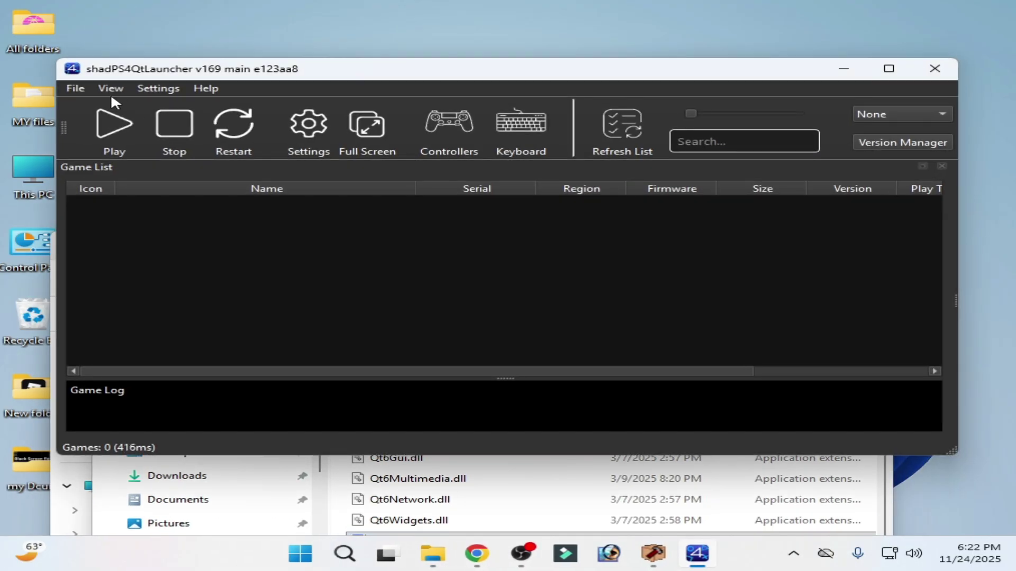
{"action": "left_click", "coordinate": [73, 89]}
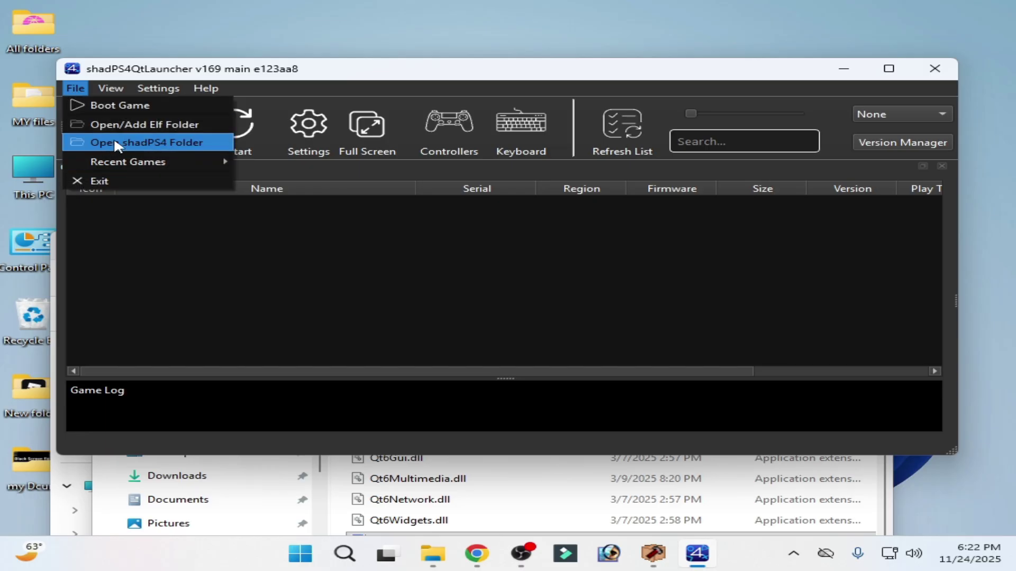
{"action": "left_click", "coordinate": [131, 144]}
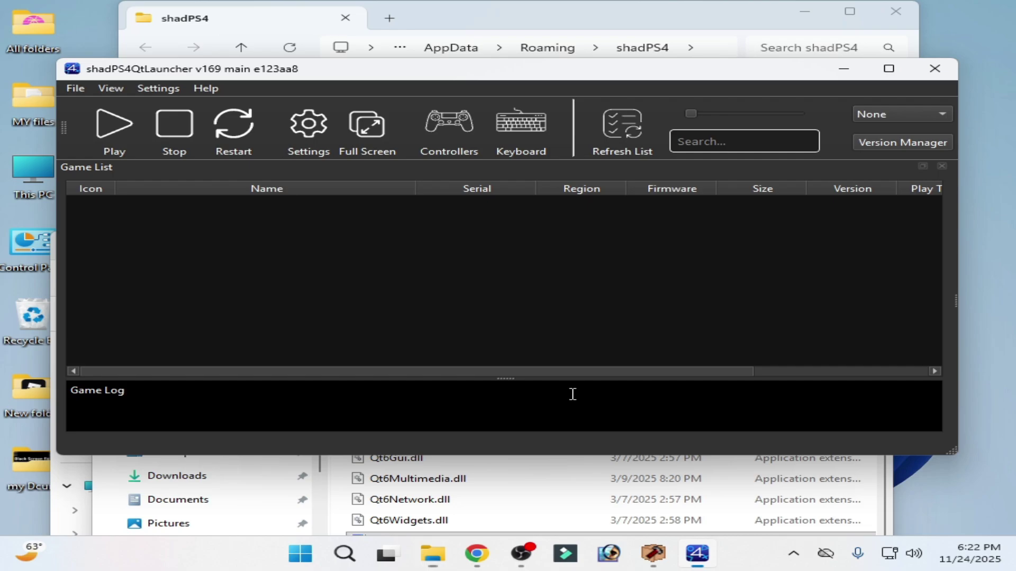
Close the launcher, delete every item in AppData\Roaming\shadPS4, and close that window.
{"action": "left_click", "coordinate": [572, 394]}
{"action": "left_click", "coordinate": [934, 69]}
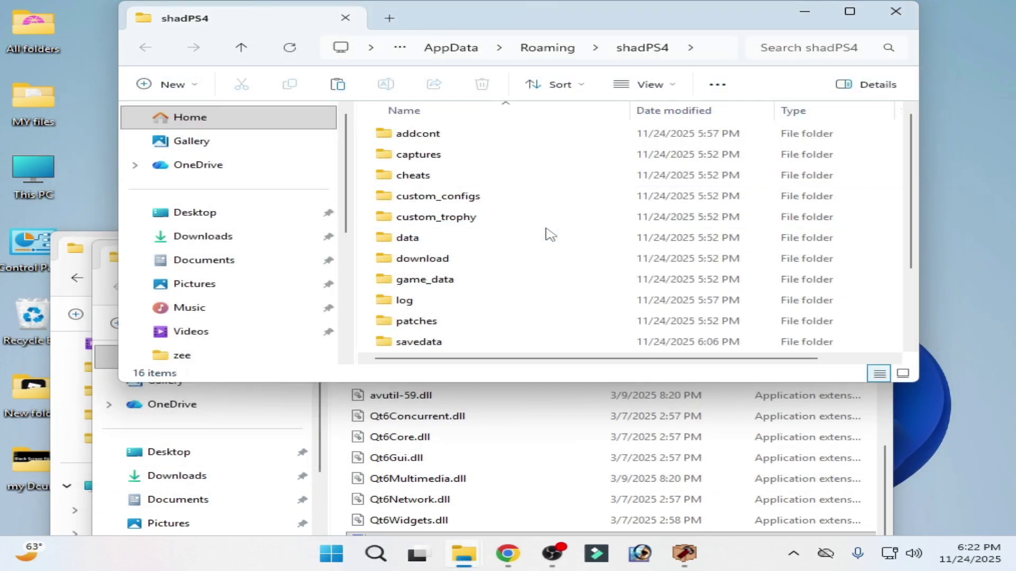
{"action": "mouse_move", "coordinate": [367, 126]}
{"action": "left_mouse_down"}
{"action": "mouse_move", "coordinate": [462, 274]}
{"action": "mouse_move", "coordinate": [480, 348]}
{"action": "left_mouse_up"}
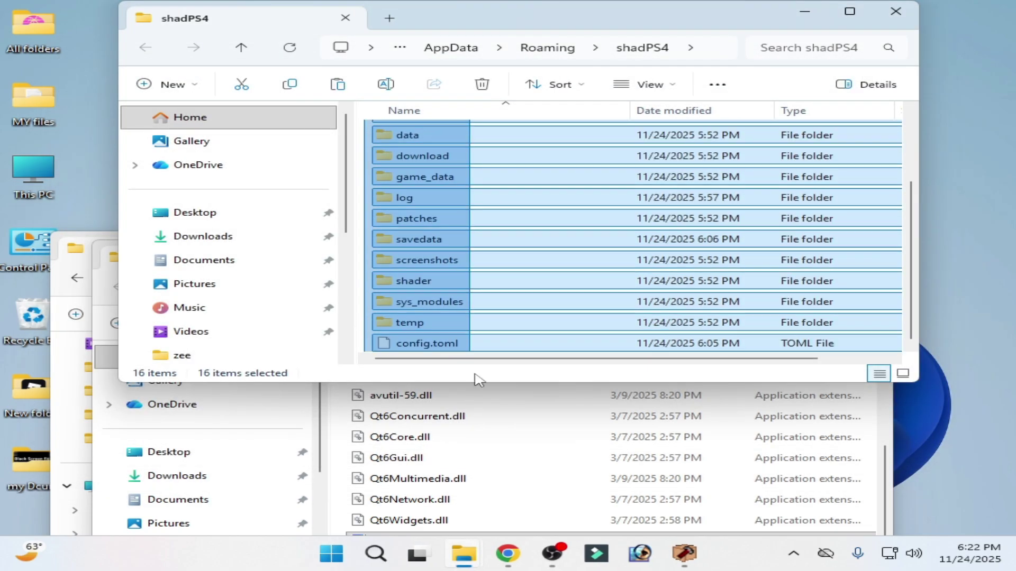
{"action": "right_click", "coordinate": [480, 348]}
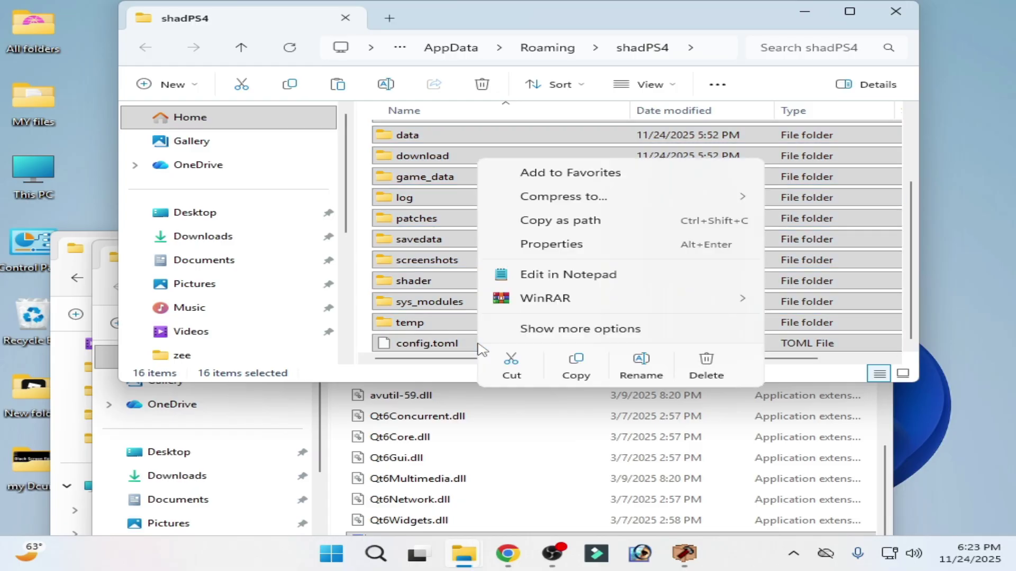
{"action": "left_click", "coordinate": [709, 359]}
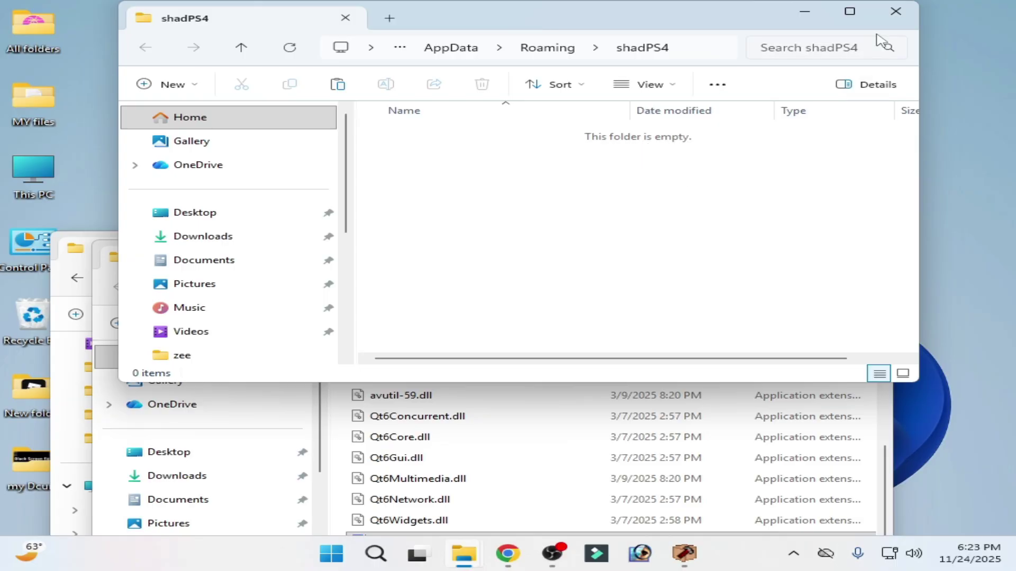
{"action": "left_click", "coordinate": [895, 12]}
{"action": "left_click_drag", "start_coordinate": [578, 262], "coordinate": [638, 97]}
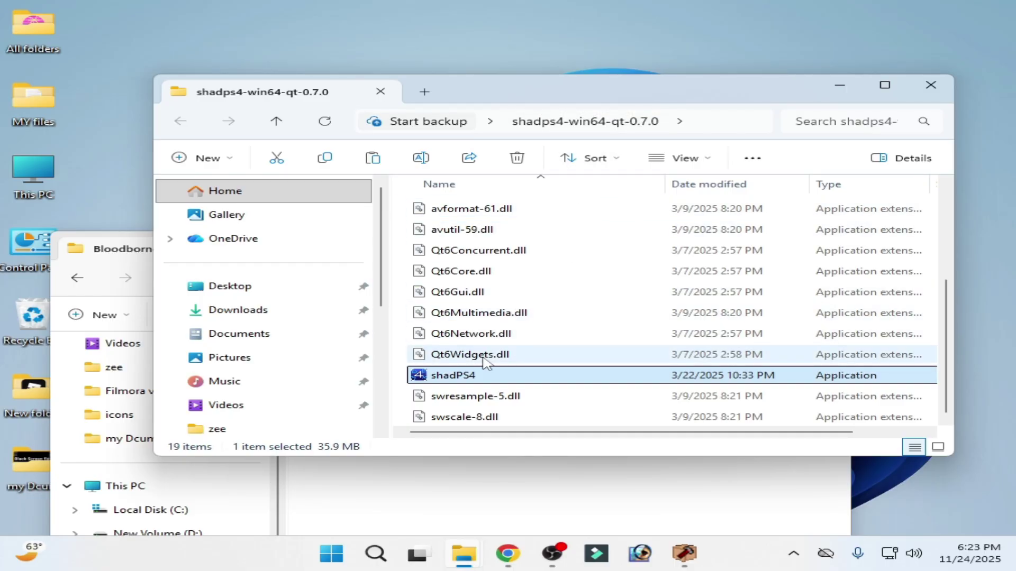
Relaunch shadPS4.exe and set the Bloodborne folder as the game install directory.
{"action": "right_click", "coordinate": [467, 376]}
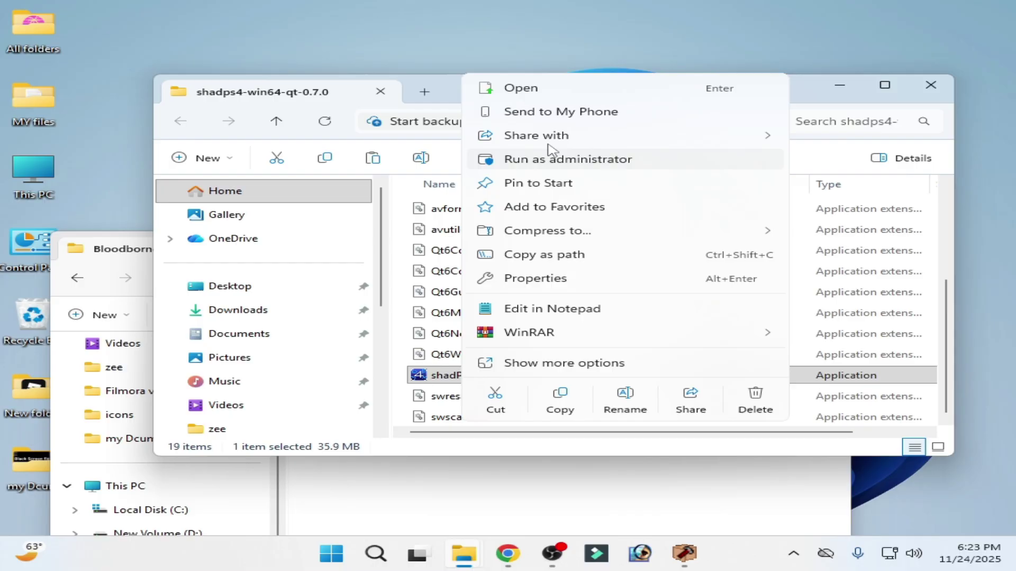
{"action": "left_click", "coordinate": [521, 87]}
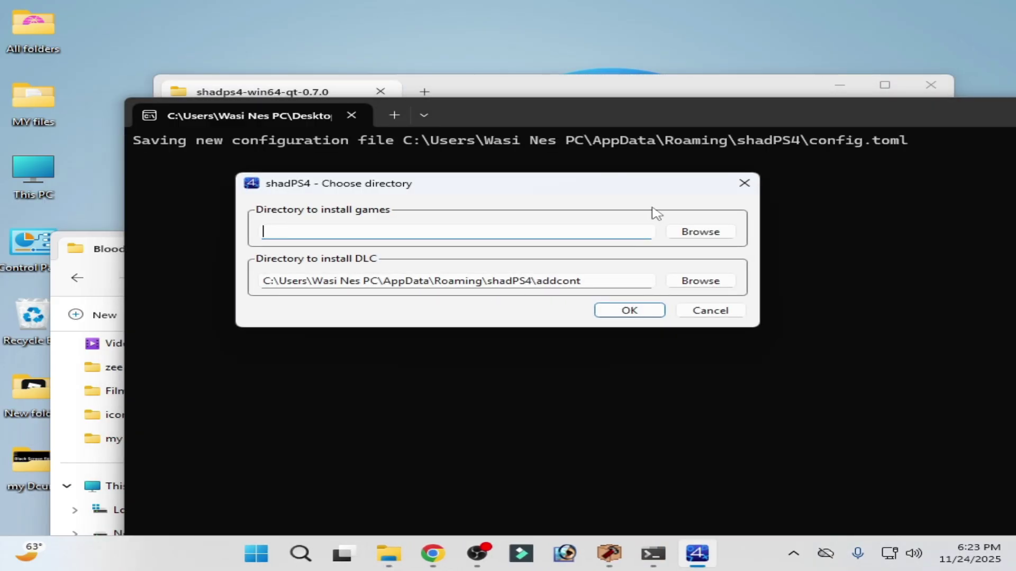
{"action": "left_click_drag", "start_coordinate": [620, 187], "coordinate": [523, 158]}
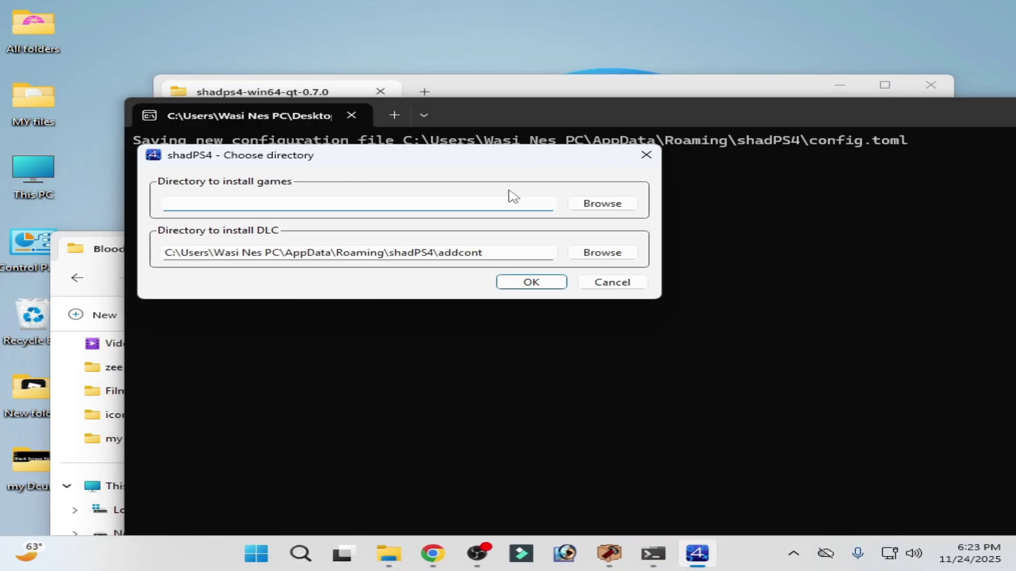
{"action": "left_click", "coordinate": [602, 204]}
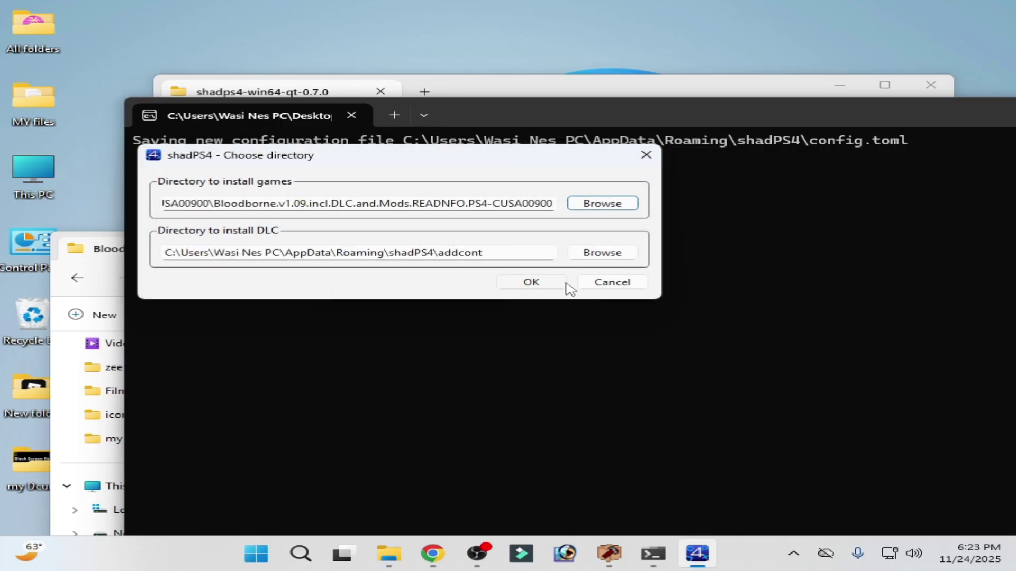
{"action": "left_click", "coordinate": [547, 288]}
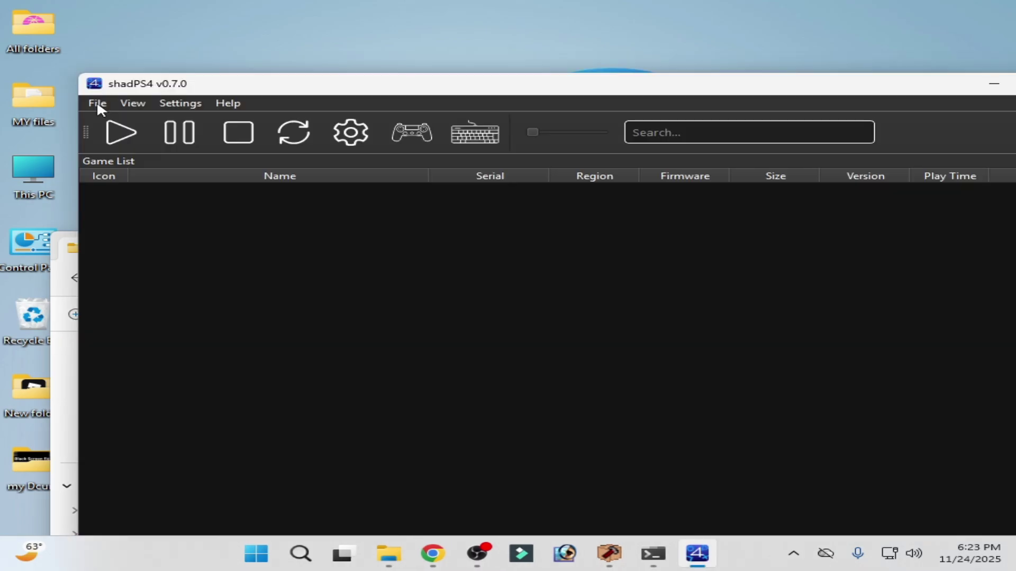
Install Bloodborne.v1.09.PS4-CUSA00900.pkg into the Bloodborne folder, starting extraction.
{"action": "left_click", "coordinate": [99, 105]}
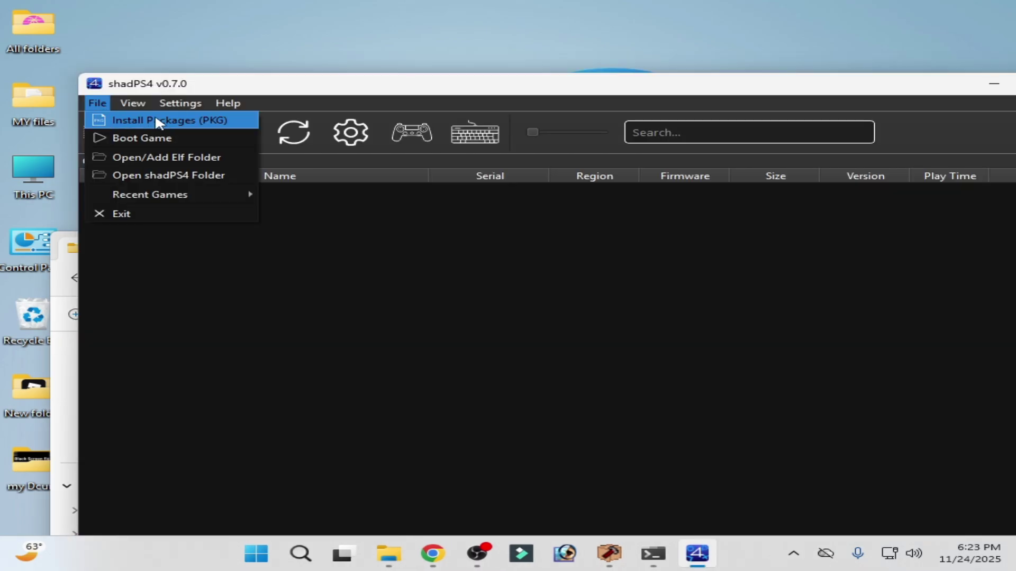
{"action": "left_click", "coordinate": [203, 124]}
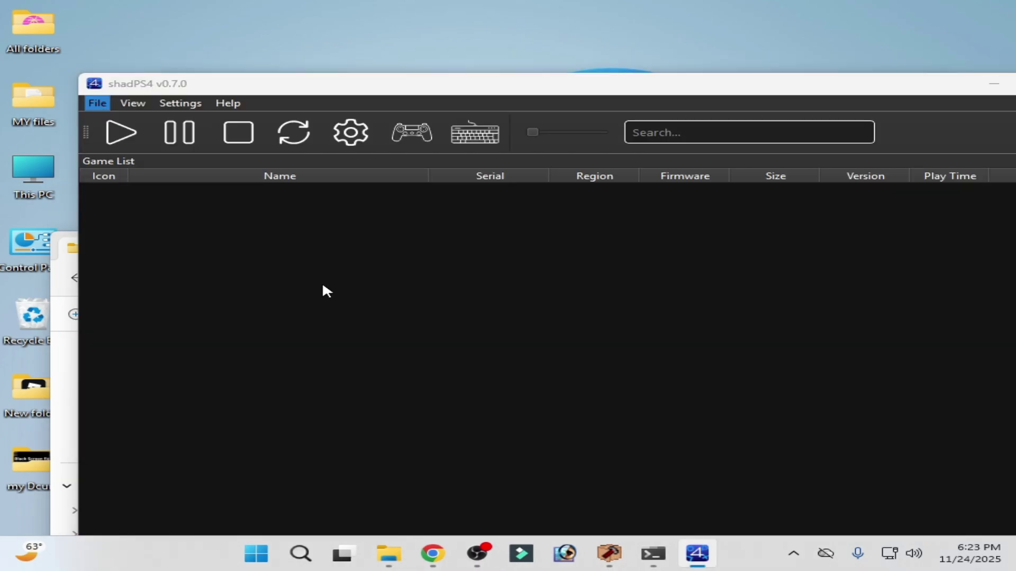
{"action": "left_click", "coordinate": [386, 256]}
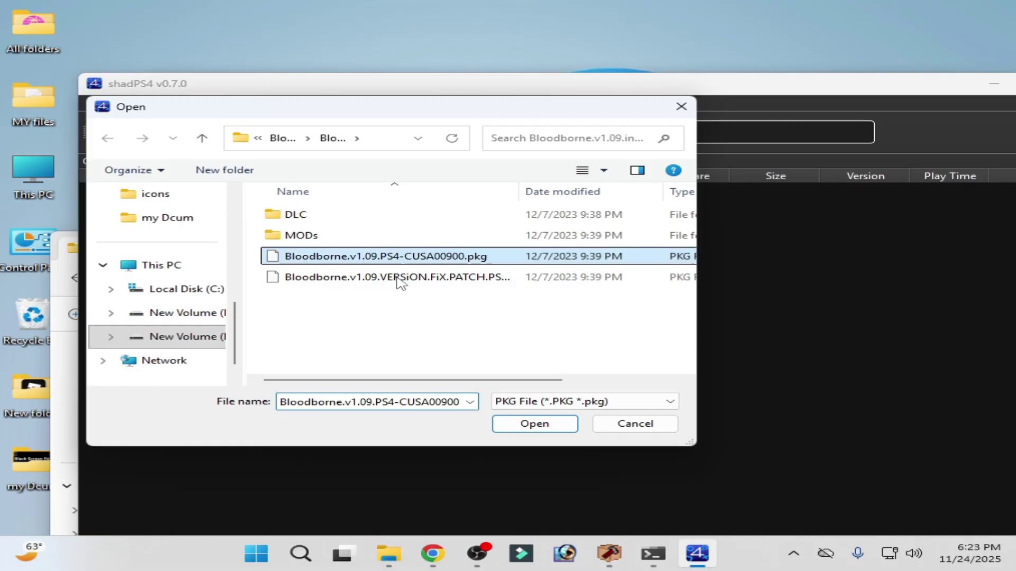
{"action": "mouse_move", "coordinate": [390, 381]}
{"action": "left_mouse_down"}
{"action": "mouse_move", "coordinate": [527, 383]}
{"action": "mouse_move", "coordinate": [397, 381]}
{"action": "left_mouse_up"}
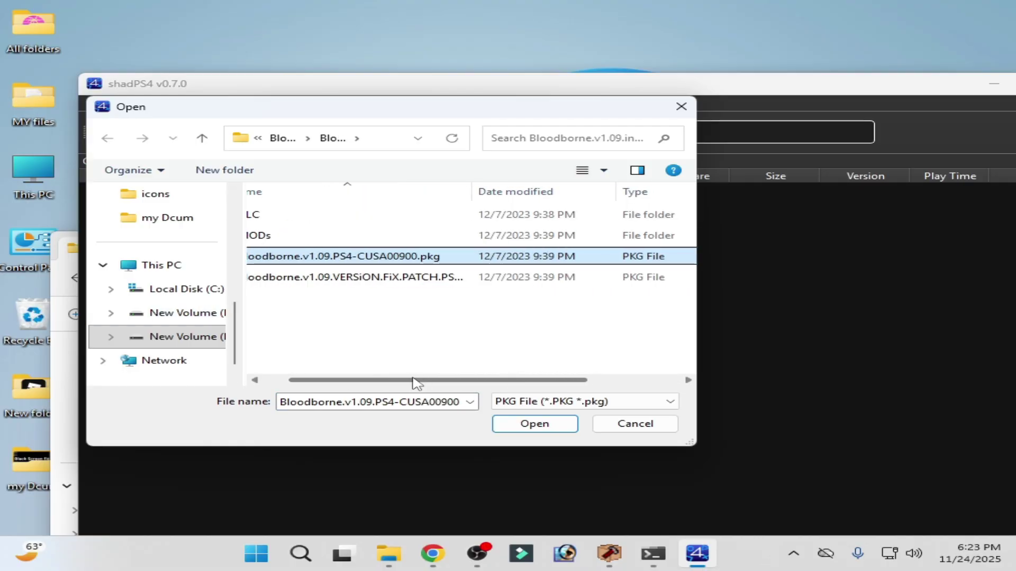
{"action": "left_click", "coordinate": [379, 257]}
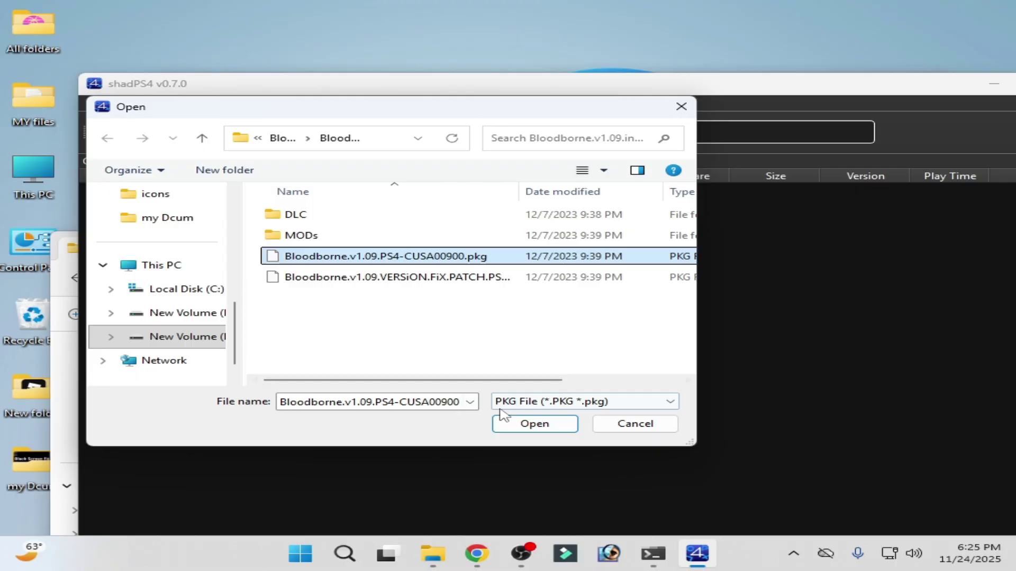
{"action": "left_click", "coordinate": [534, 423]}
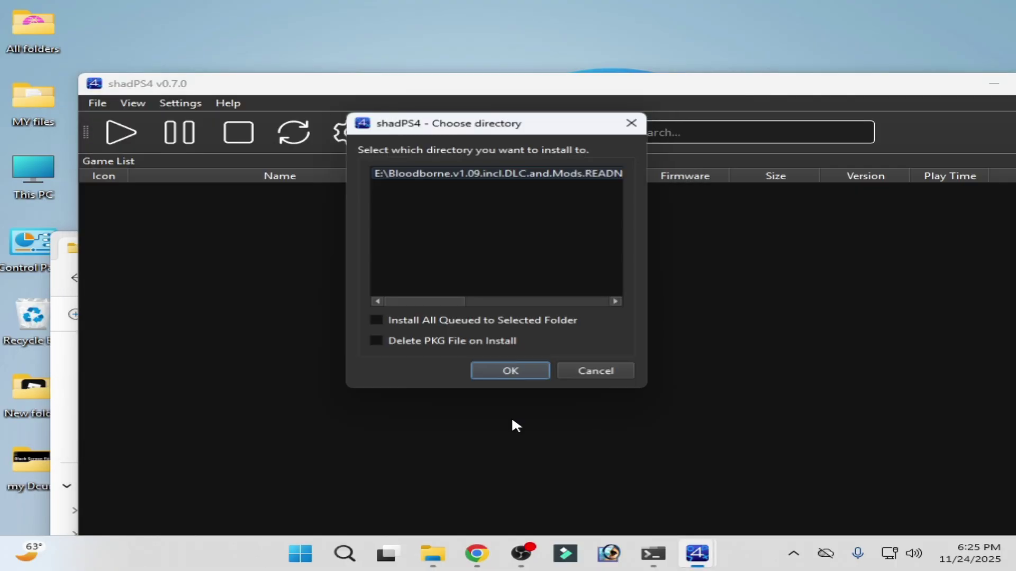
{"action": "left_click", "coordinate": [507, 371]}
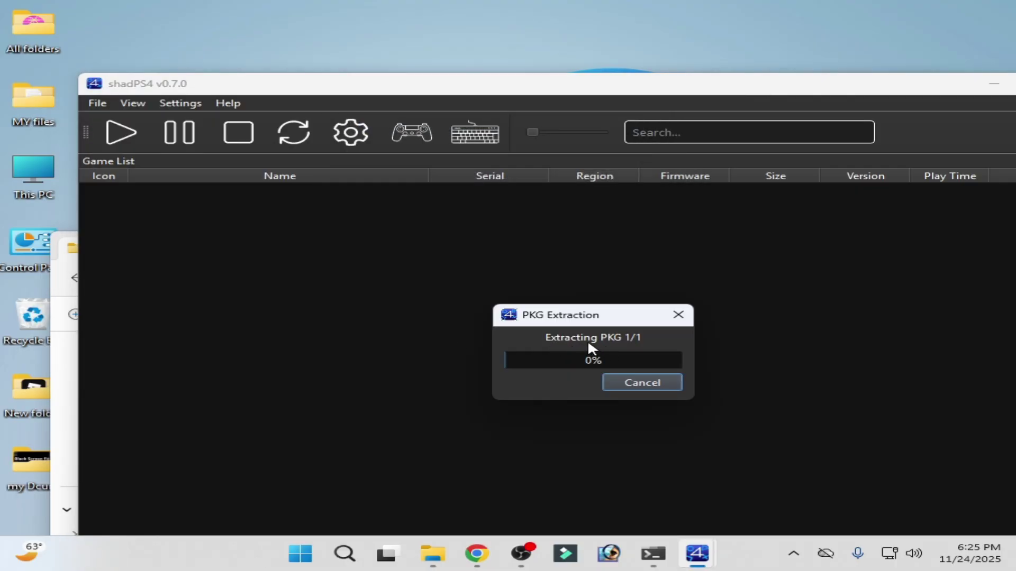
{"action": "left_click_drag", "start_coordinate": [592, 315], "coordinate": [542, 266]}
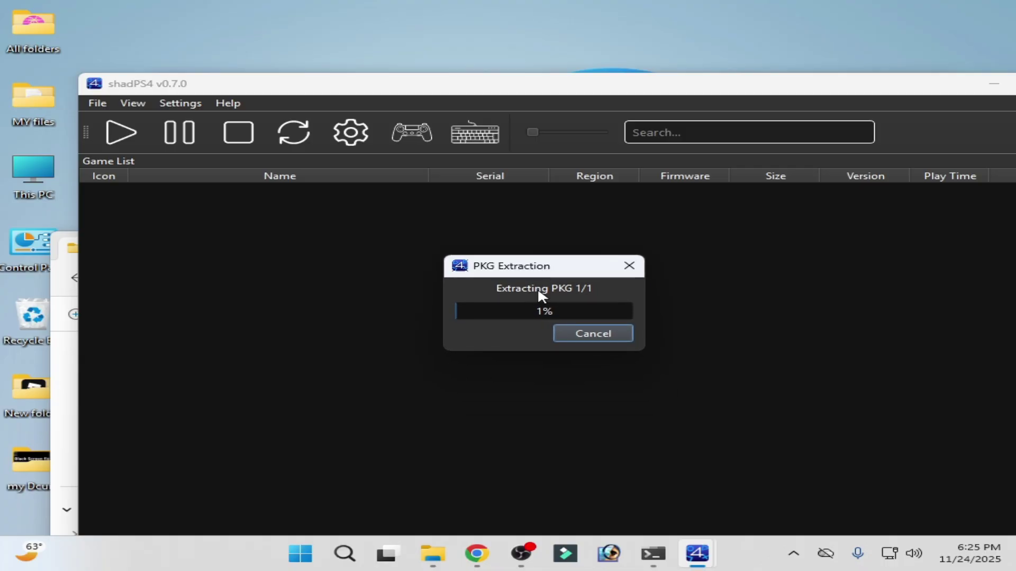